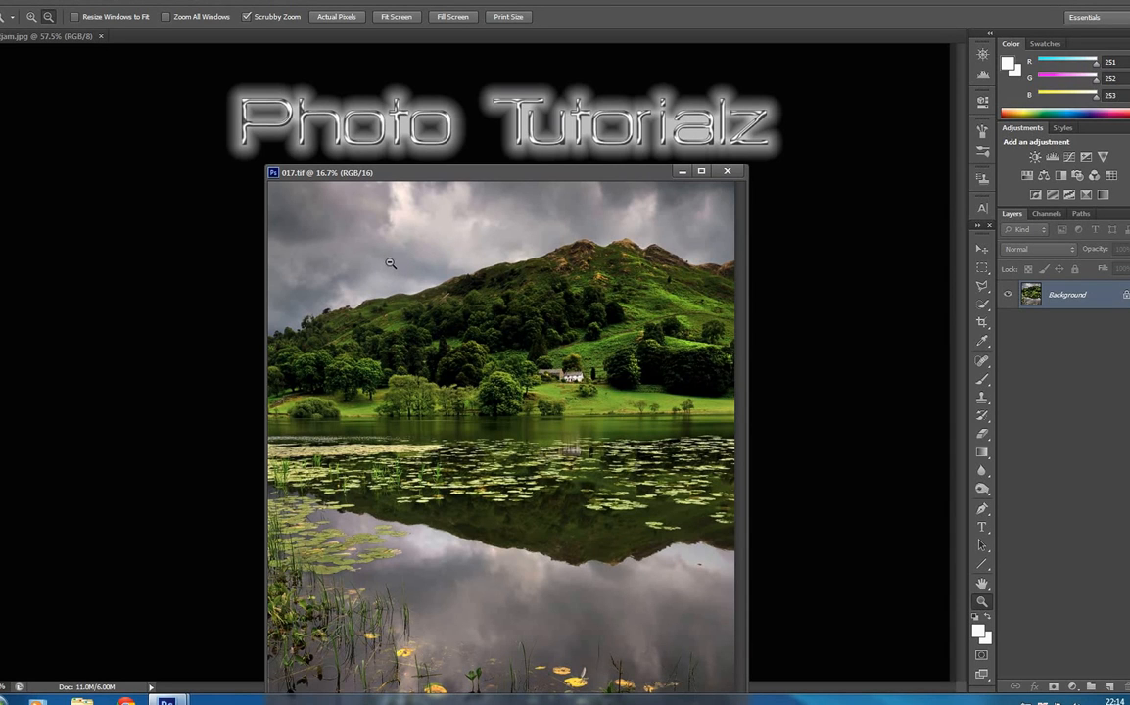
# Open the Selective Color adjustment for 017.tif and arrange the photo window and the dialog side by side.
pyautogui.click(447, 175)
pyautogui.moveTo(448, 172); pyautogui.dragTo(448, 169)
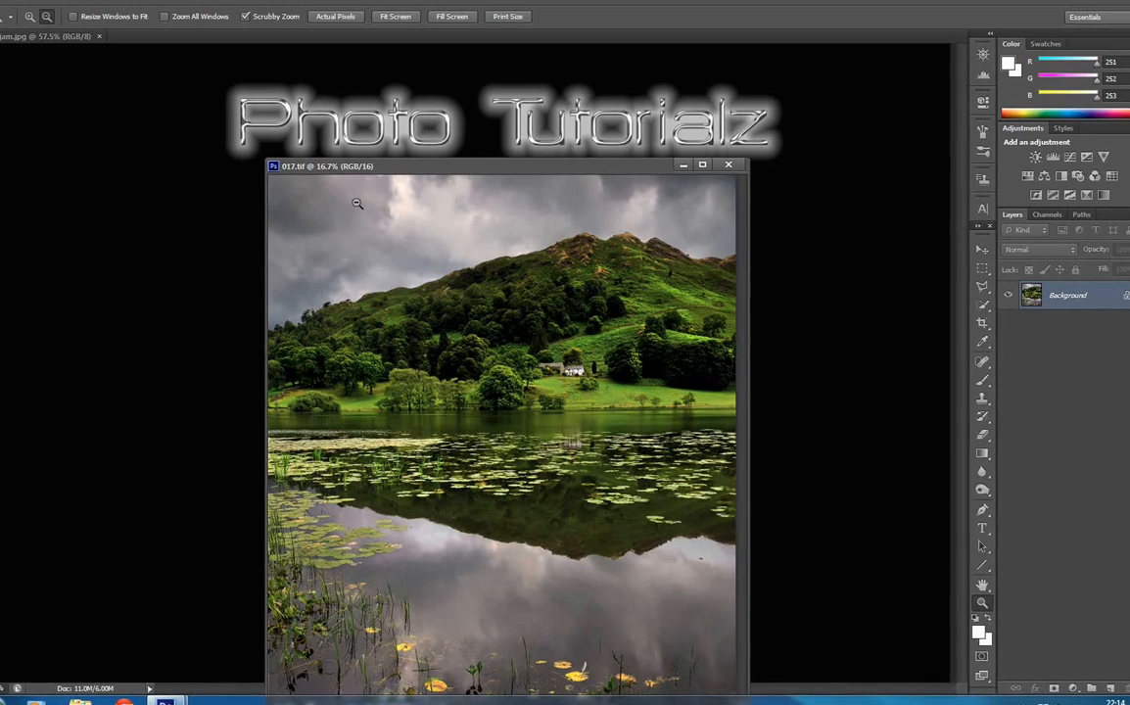
pyautogui.click(68, 3)
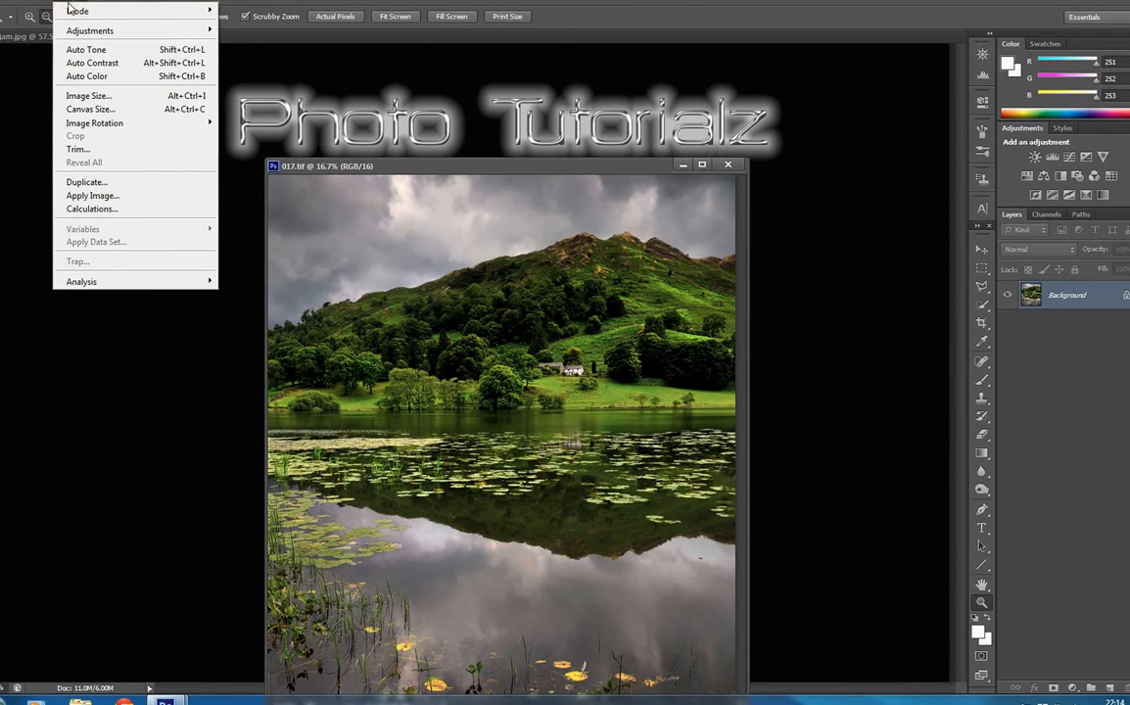
pyautogui.click(85, 32)
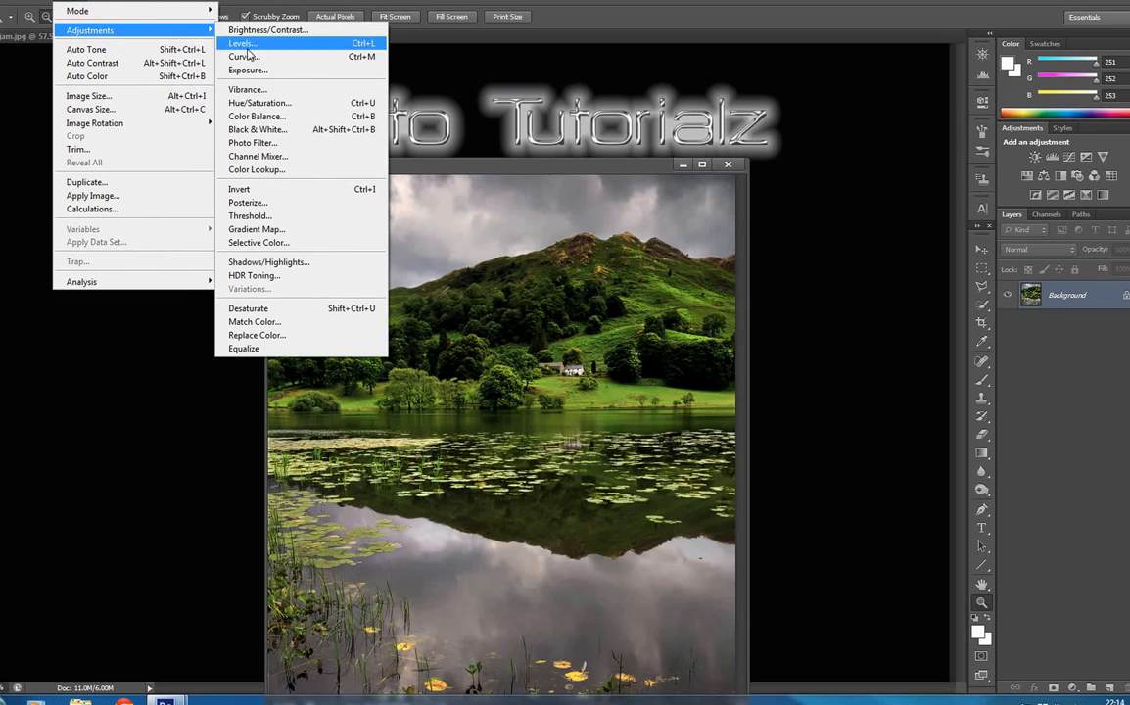
pyautogui.click(254, 242)
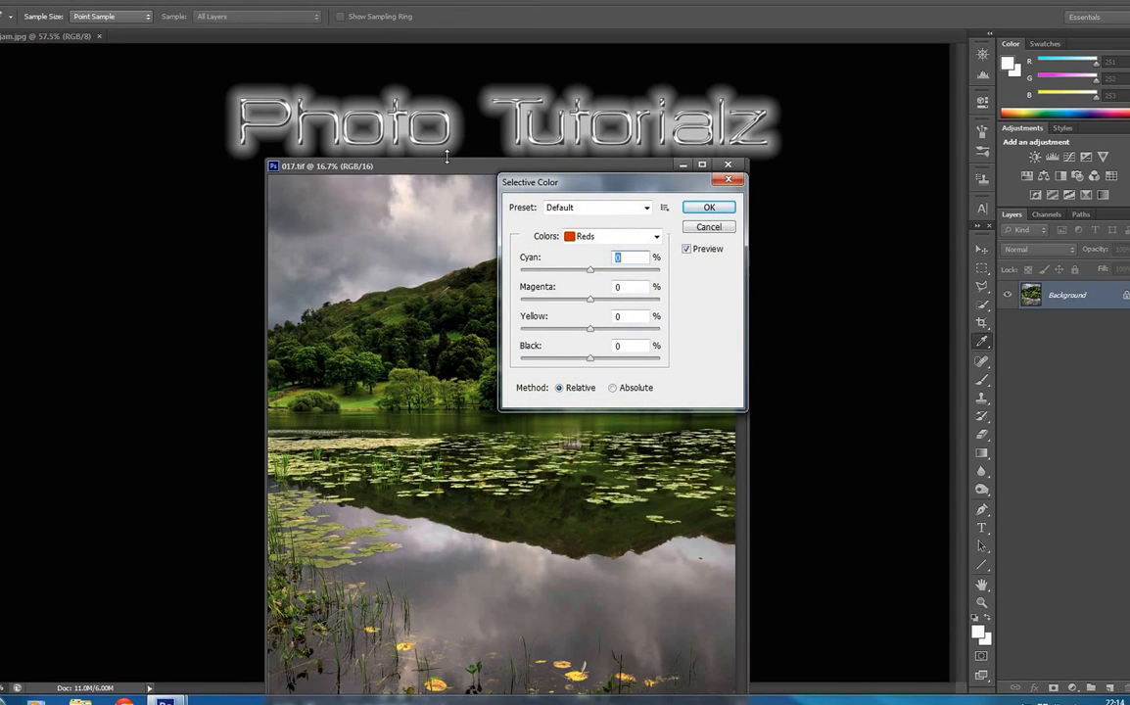
pyautogui.moveTo(512, 186); pyautogui.dragTo(811, 204)
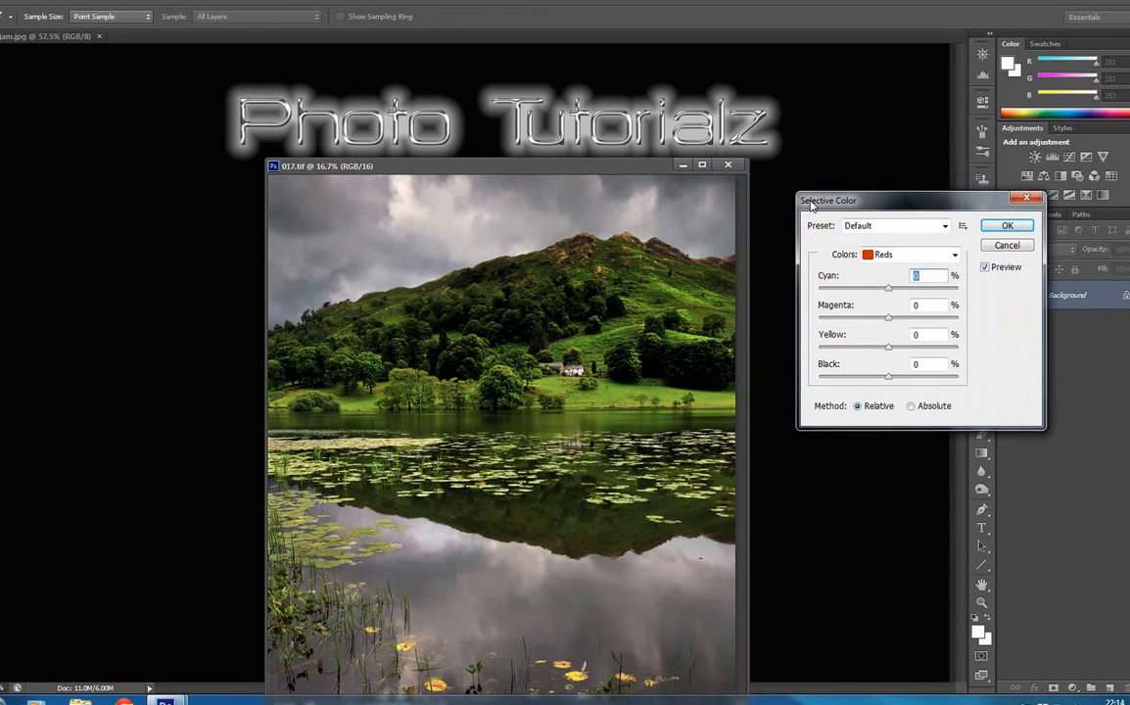
pyautogui.moveTo(544, 166); pyautogui.dragTo(362, 180)
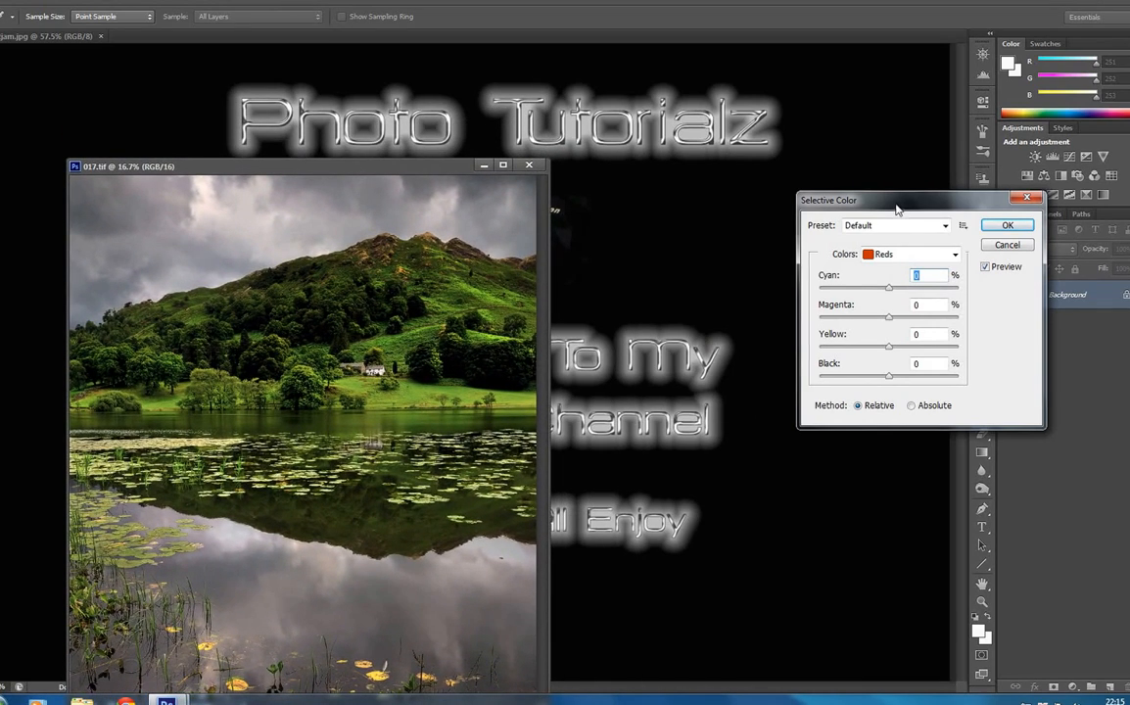
pyautogui.moveTo(895, 208); pyautogui.dragTo(721, 219)
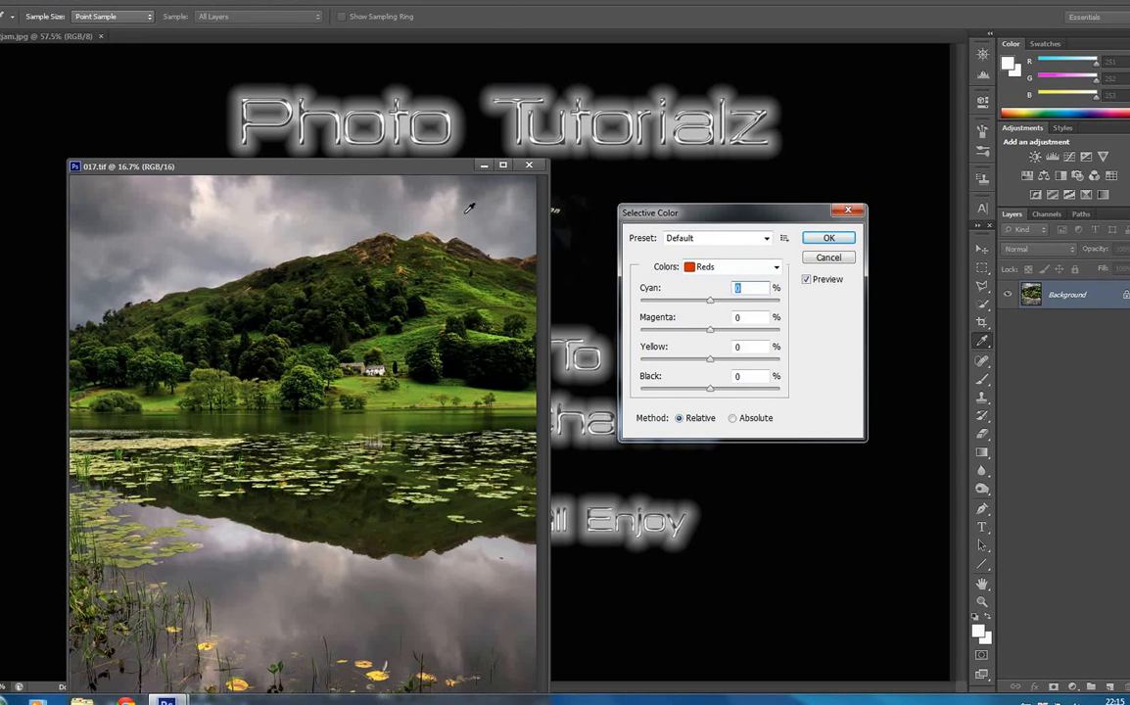
# Adjust the Neutrals to Cyan +3, Magenta -7 and Yellow -7 percent and apply the Selective Color adjustment.
pyautogui.click(777, 269)
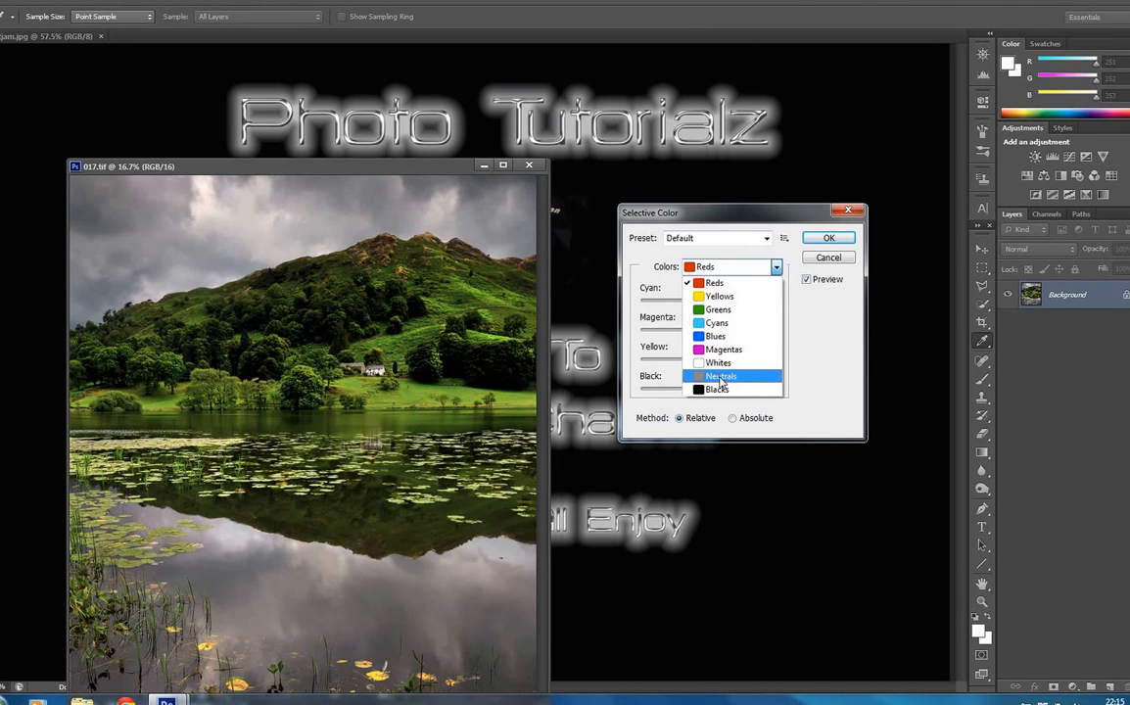
pyautogui.click(720, 378)
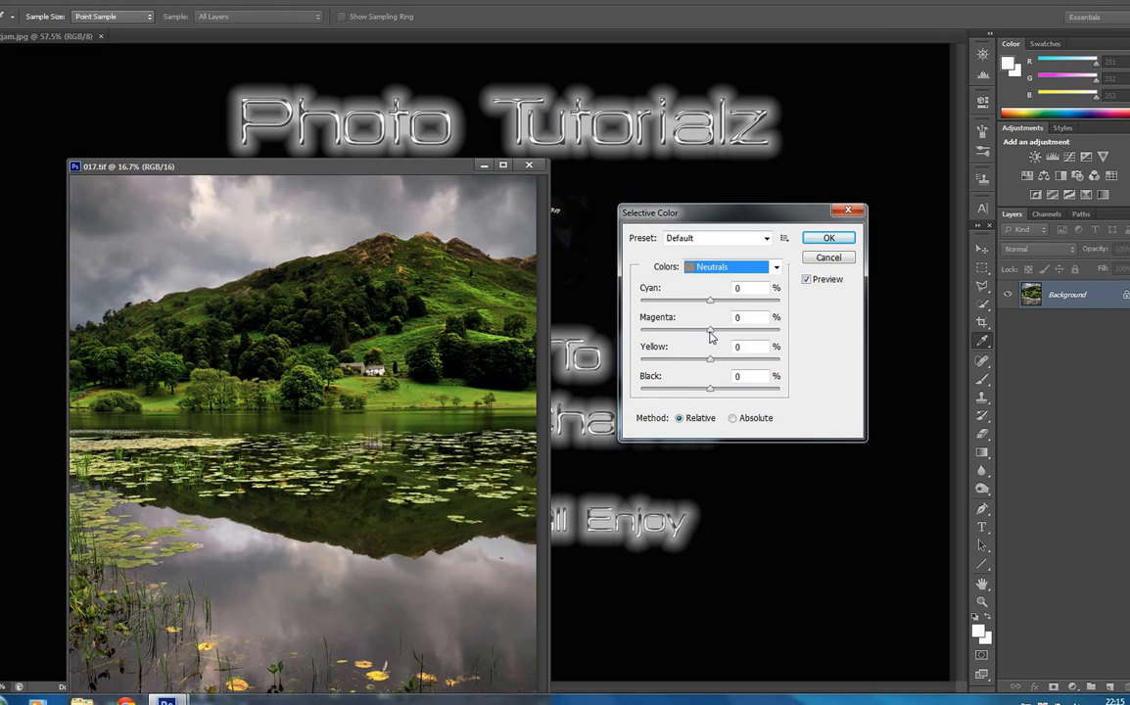
pyautogui.moveTo(711, 337); pyautogui.dragTo(706, 337)
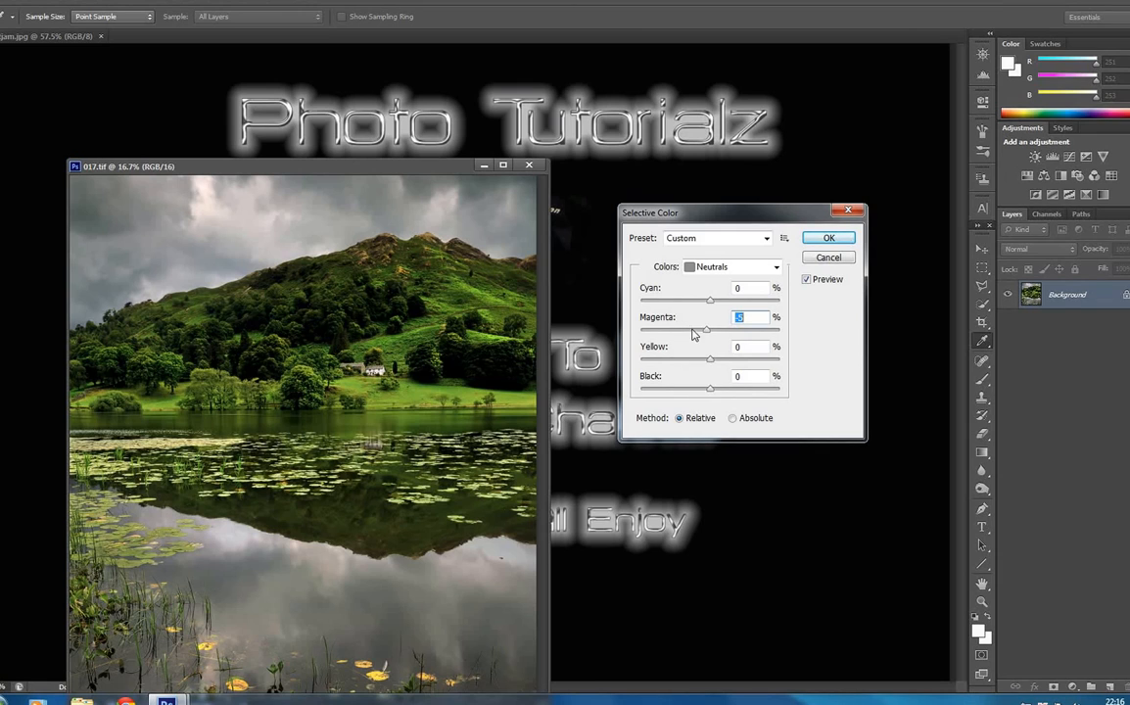
pyautogui.moveTo(708, 332); pyautogui.dragTo(708, 364)
pyautogui.moveTo(711, 309); pyautogui.dragTo(716, 307)
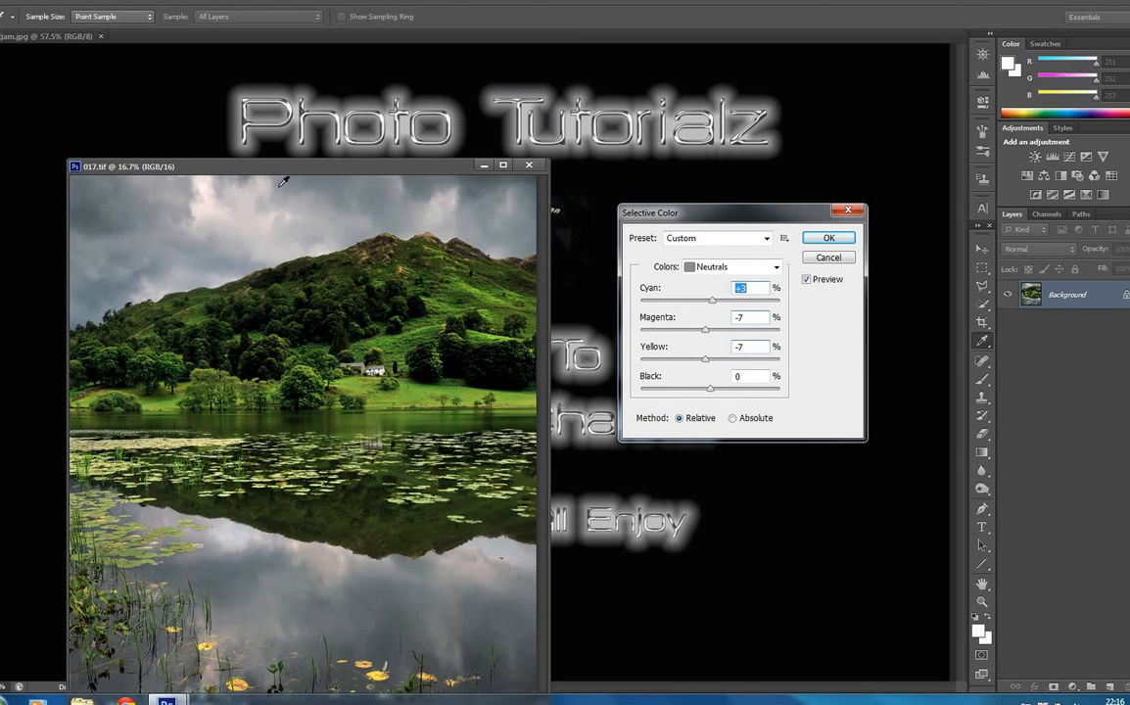
pyautogui.click(828, 238)
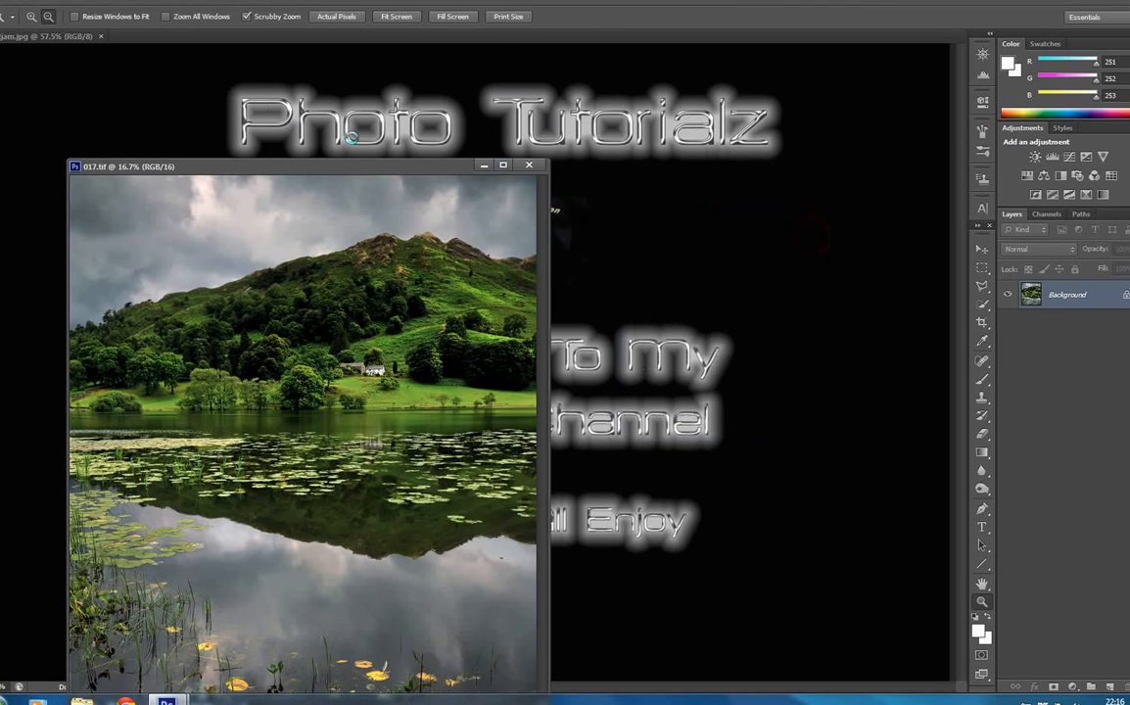
# Compare the photo before and after the color correction by undoing and redoing Selective Color twice.
pyautogui.moveTo(258, 167); pyautogui.dragTo(527, 100)
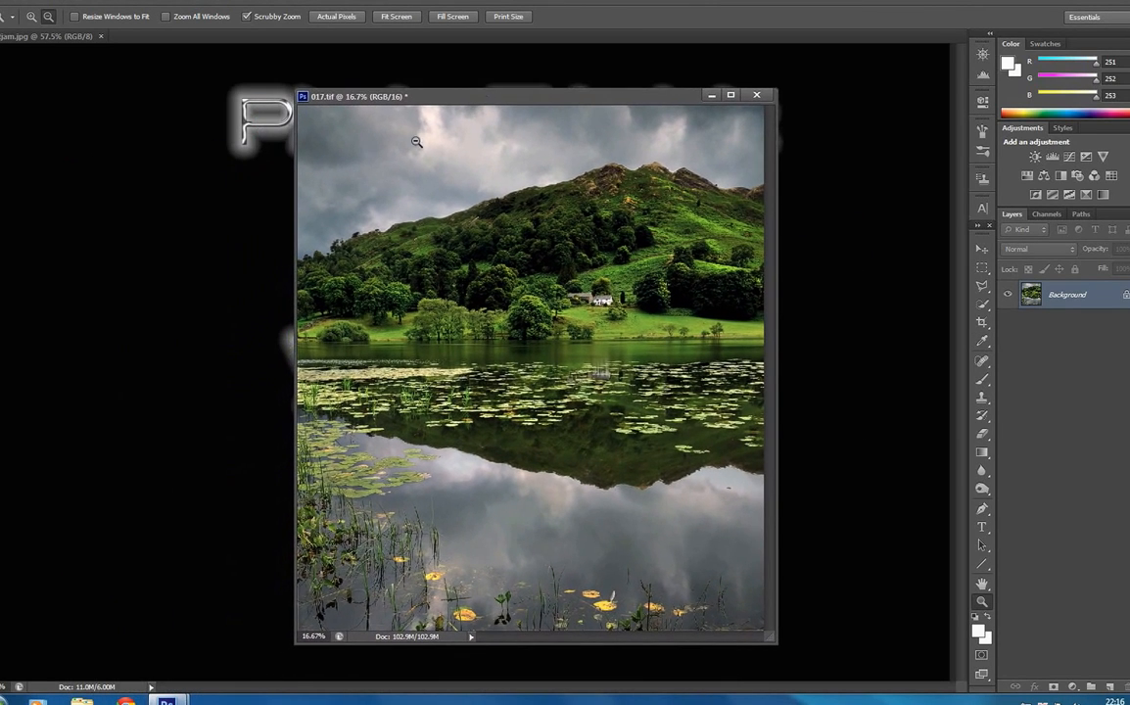
pyautogui.click(44, 3)
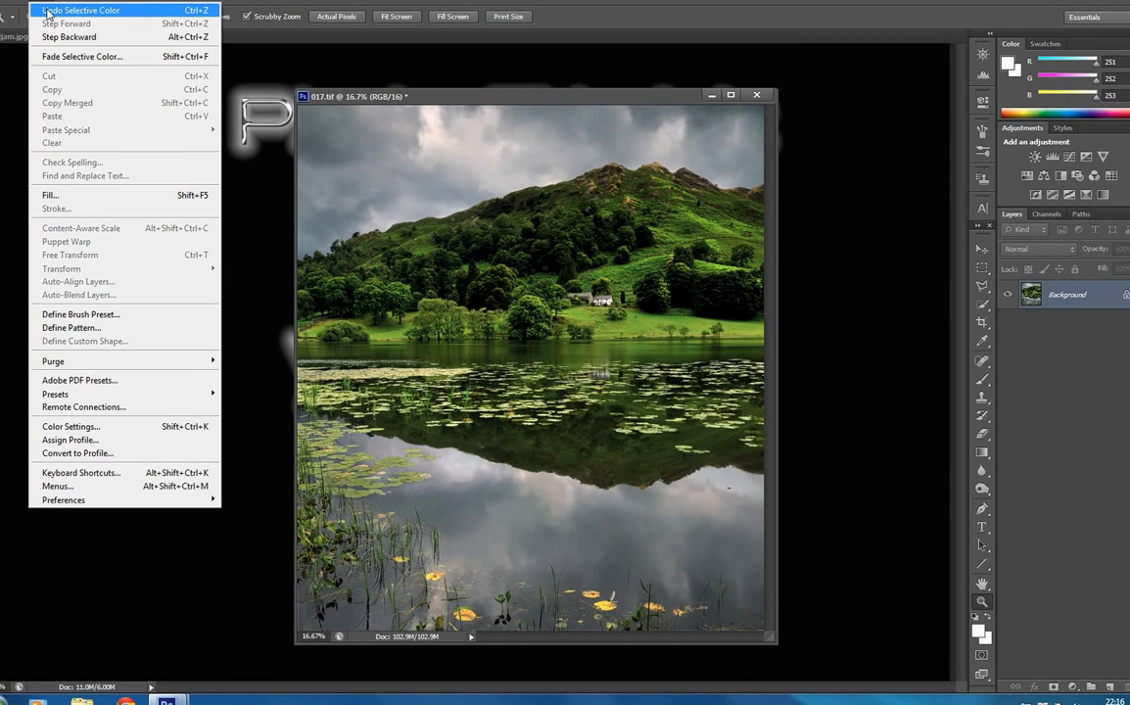
pyautogui.click(47, 12)
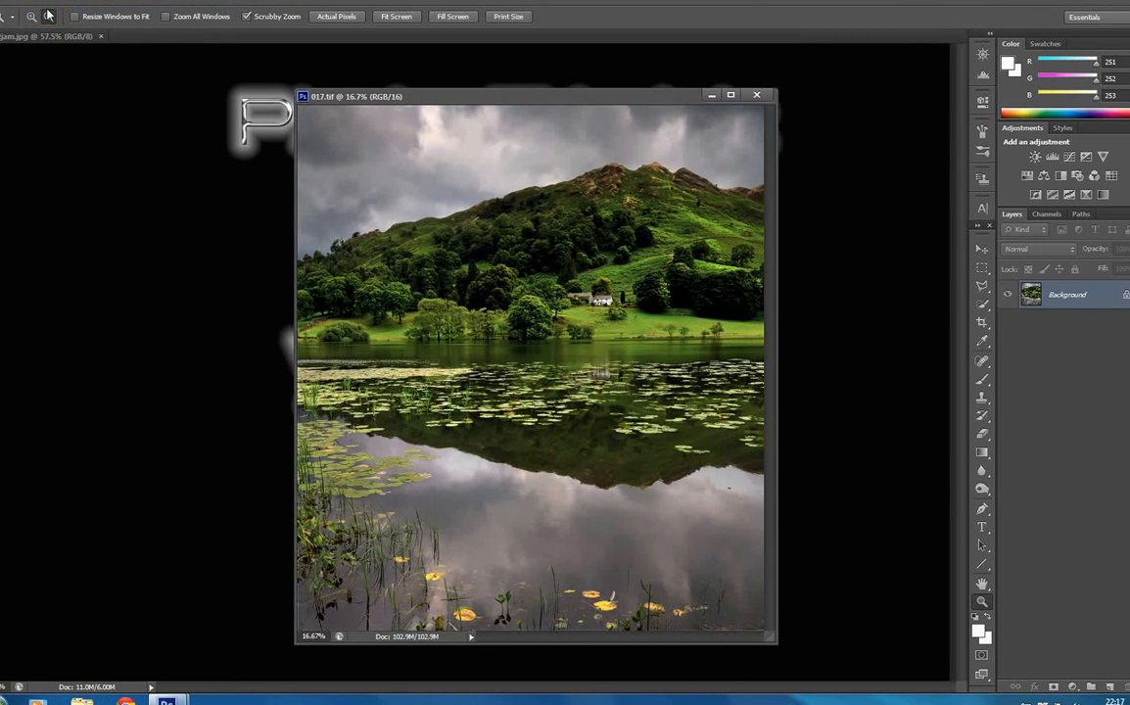
pyautogui.click(44, 4)
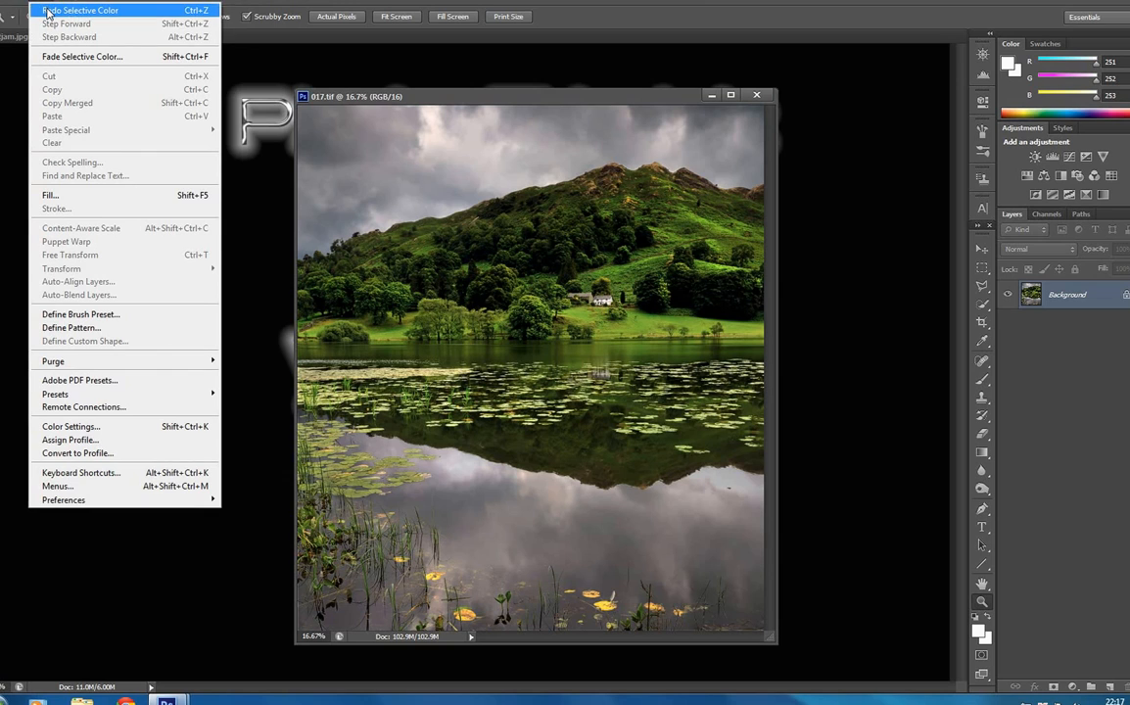
pyautogui.click(47, 12)
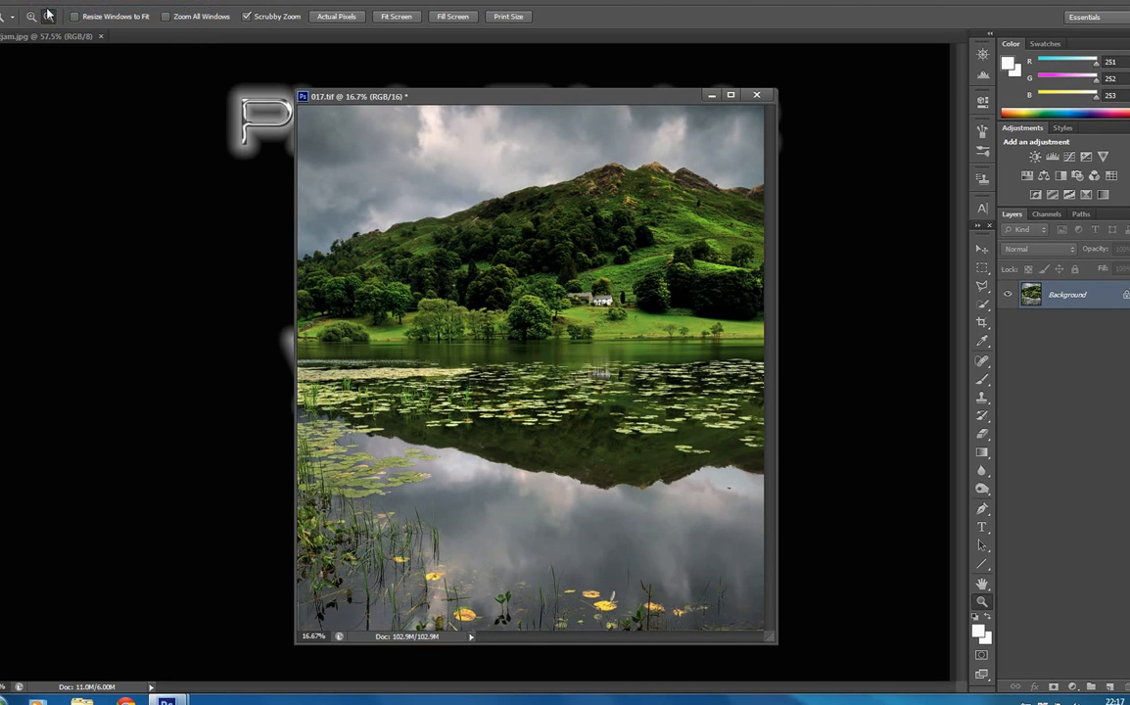
pyautogui.click(44, 4)
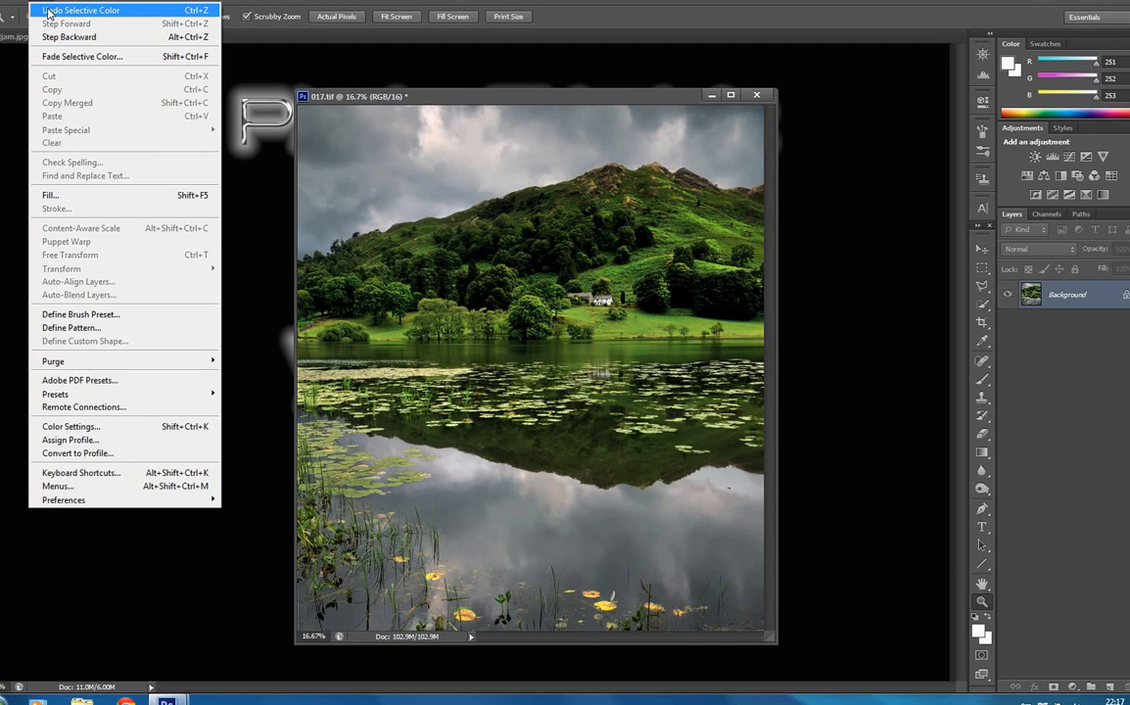
pyautogui.click(47, 12)
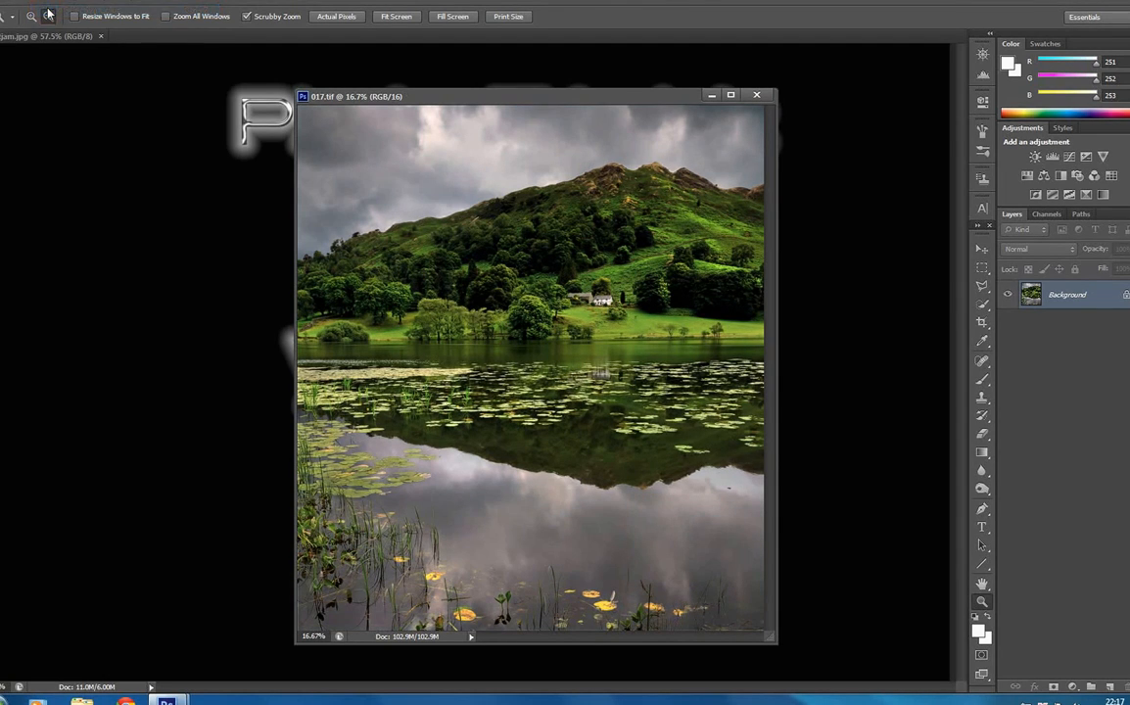
pyautogui.click(44, 4)
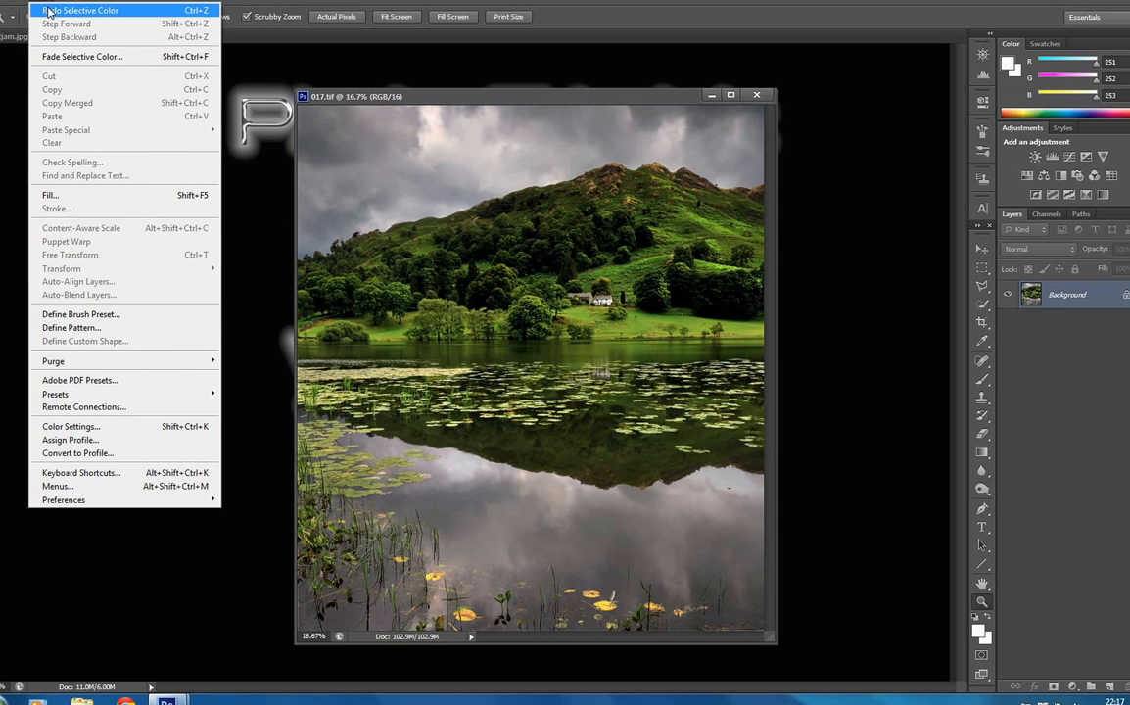
pyautogui.click(48, 11)
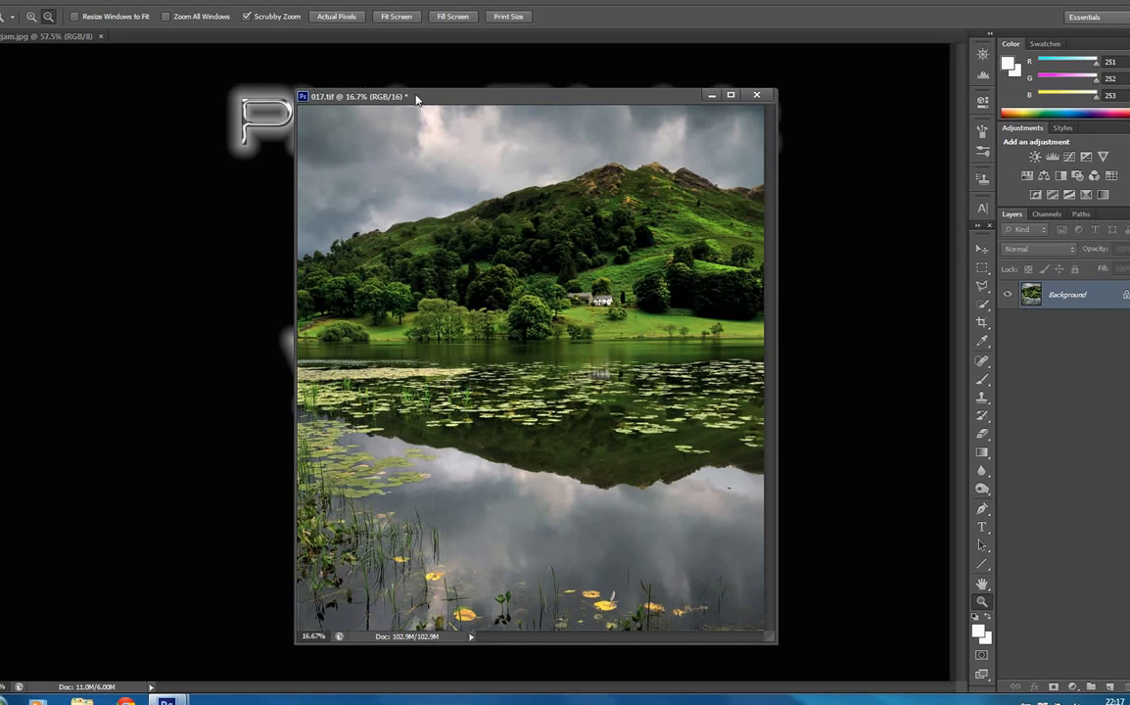
# Reopen Selective Color, look through the color ranges including Whites and Yellows, and cancel the dialog.
pyautogui.moveTo(415, 99); pyautogui.dragTo(388, 180)
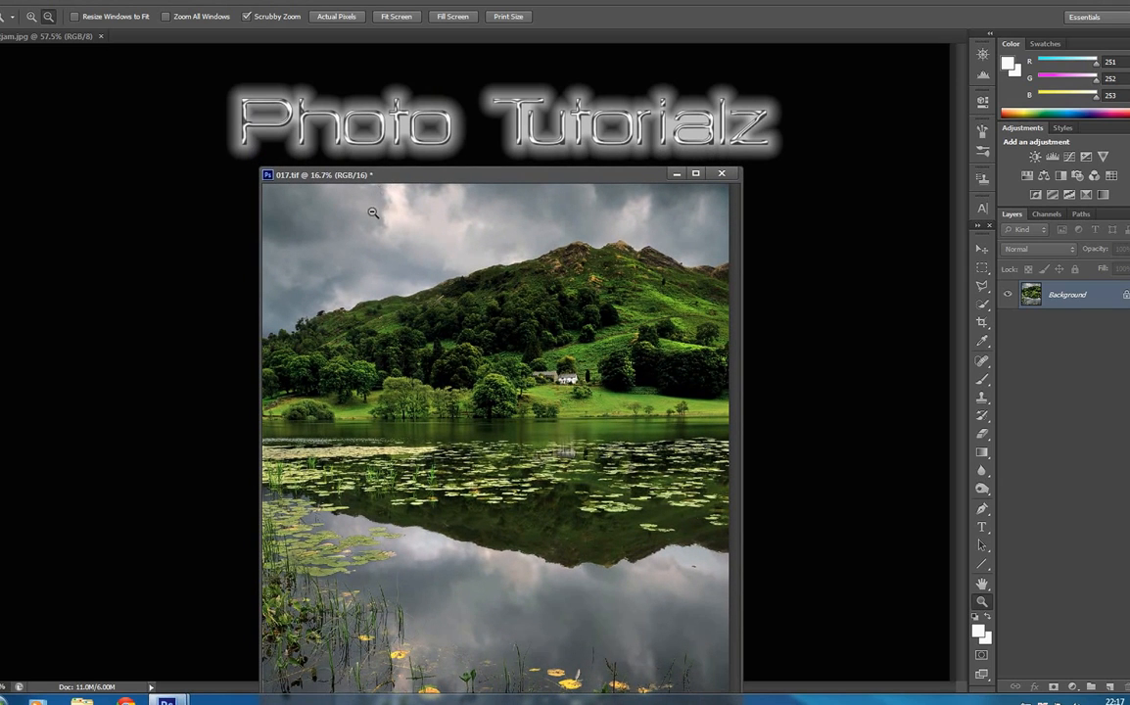
pyautogui.click(78, 2)
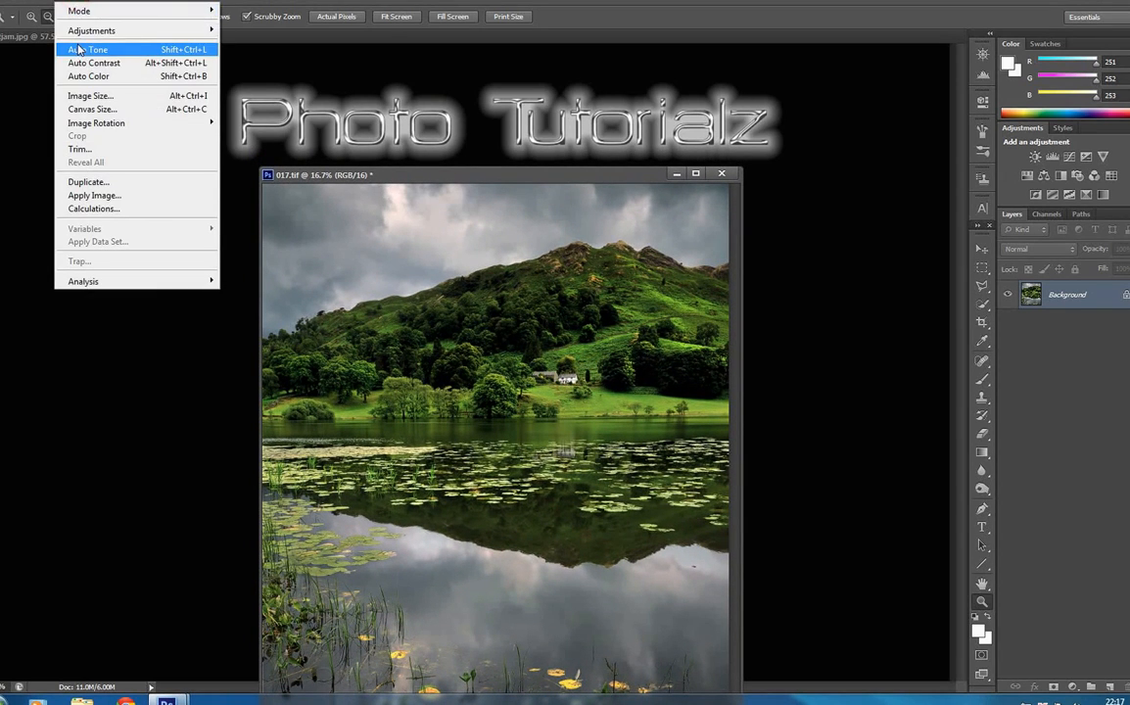
pyautogui.moveTo(137, 31)
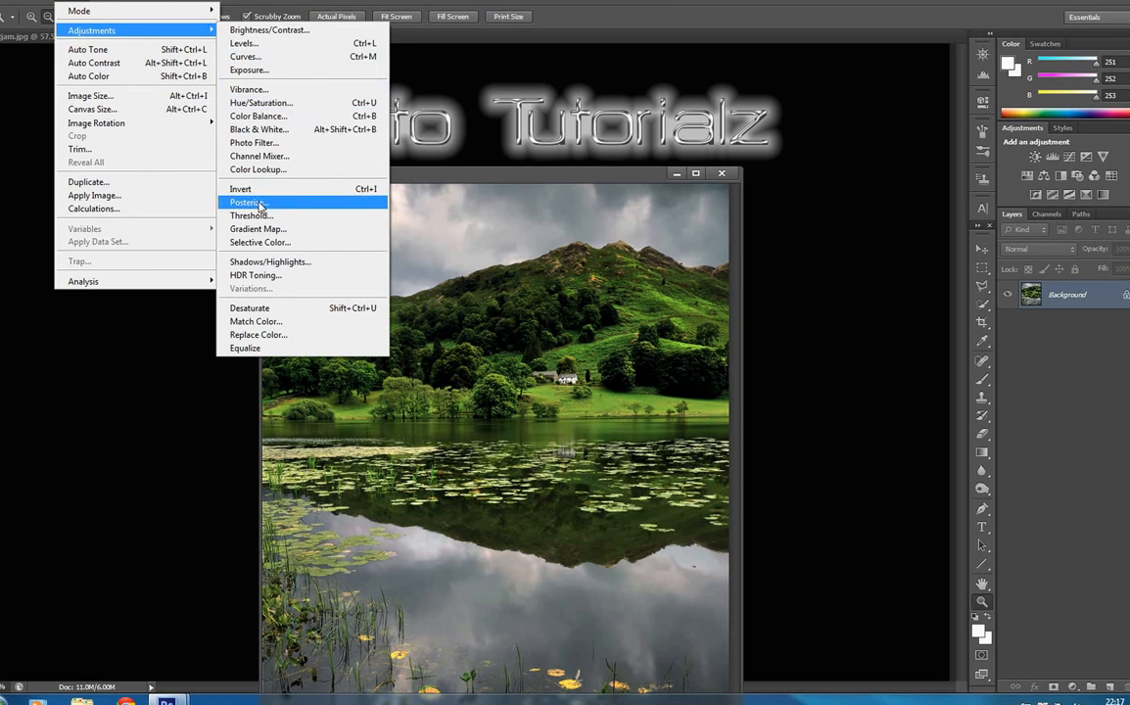
pyautogui.click(256, 242)
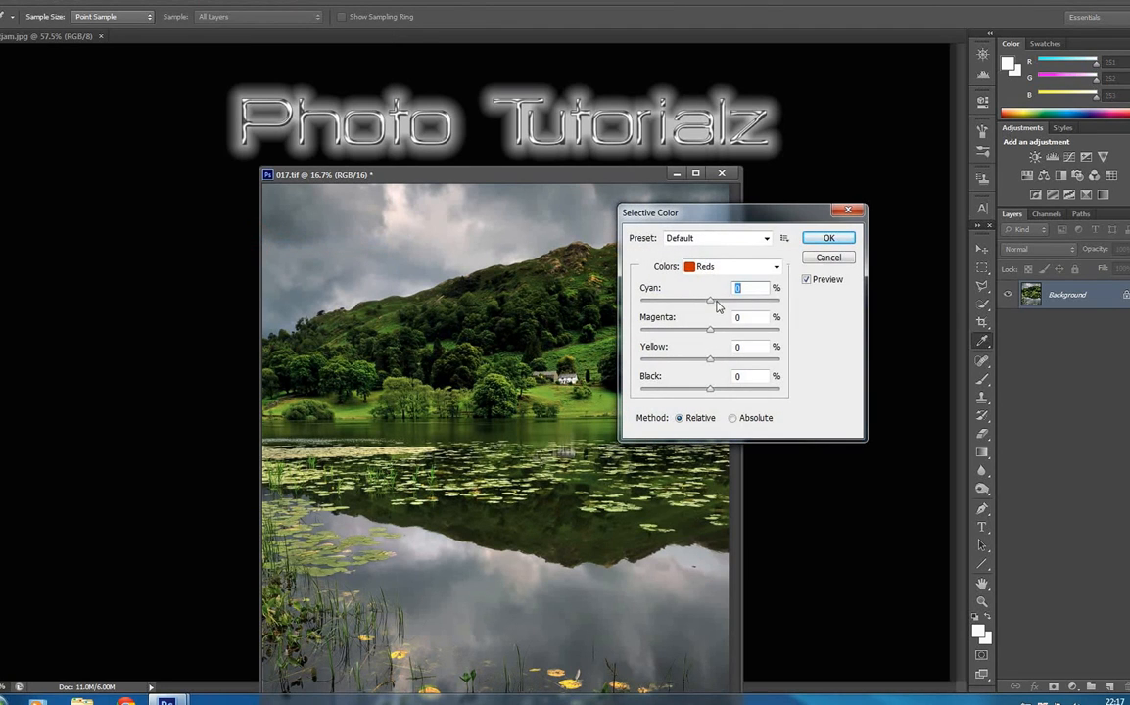
pyautogui.click(776, 269)
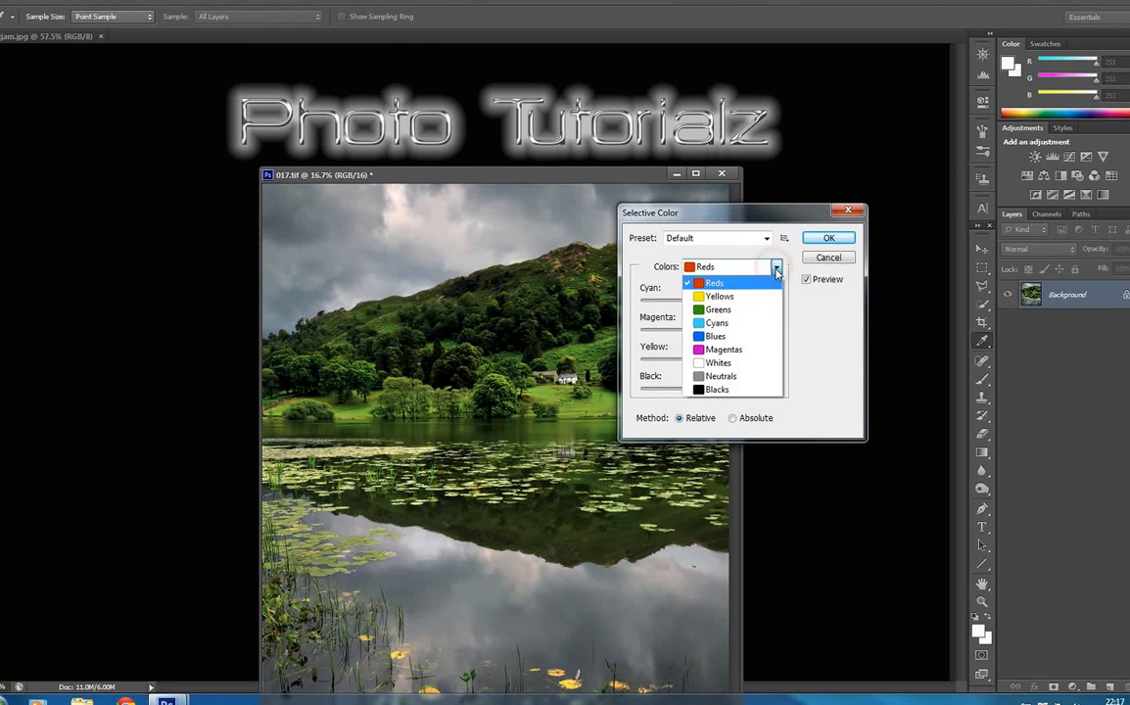
pyautogui.click(722, 364)
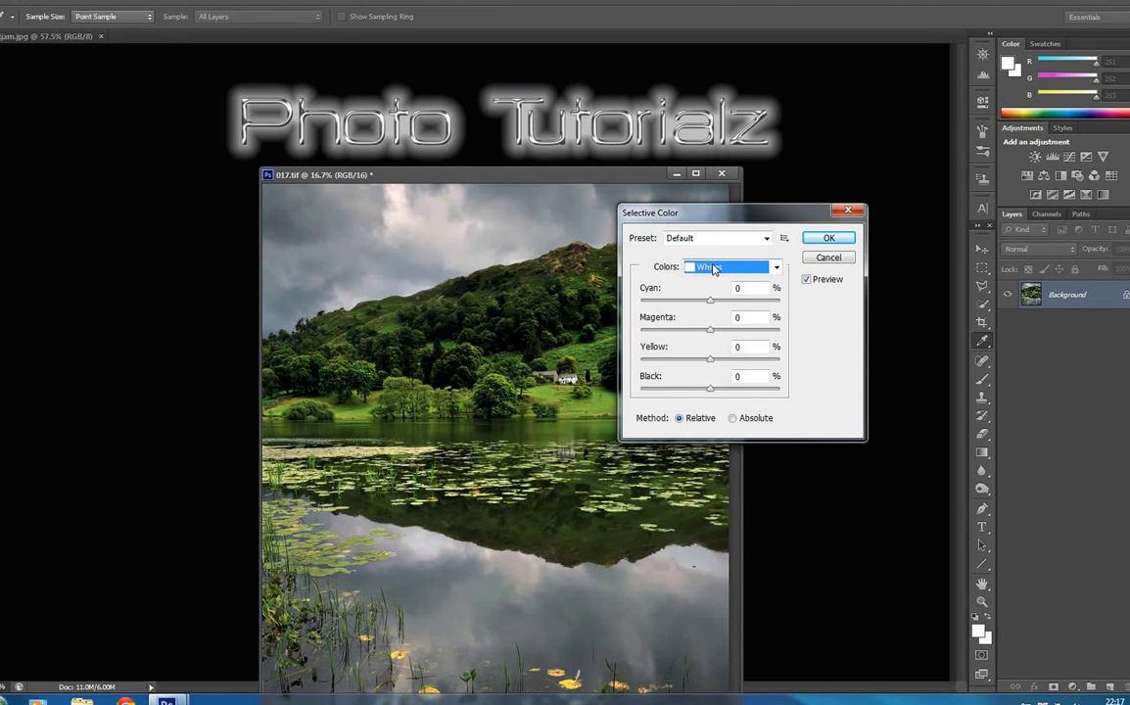
pyautogui.click(775, 268)
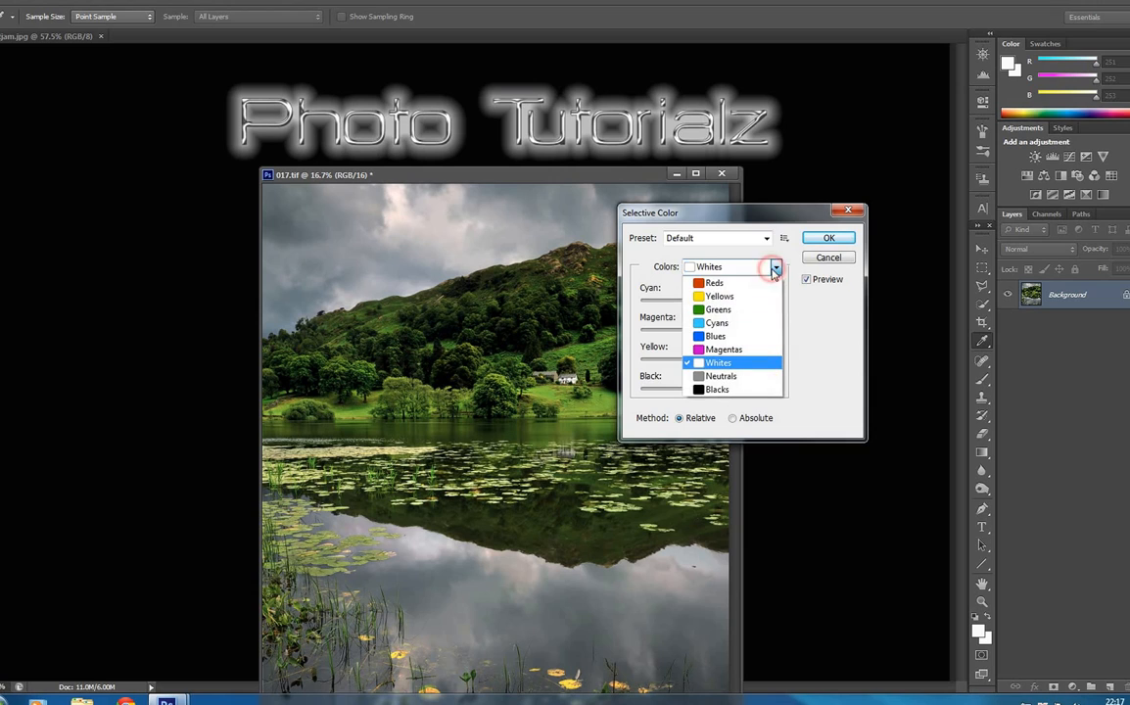
pyautogui.click(730, 297)
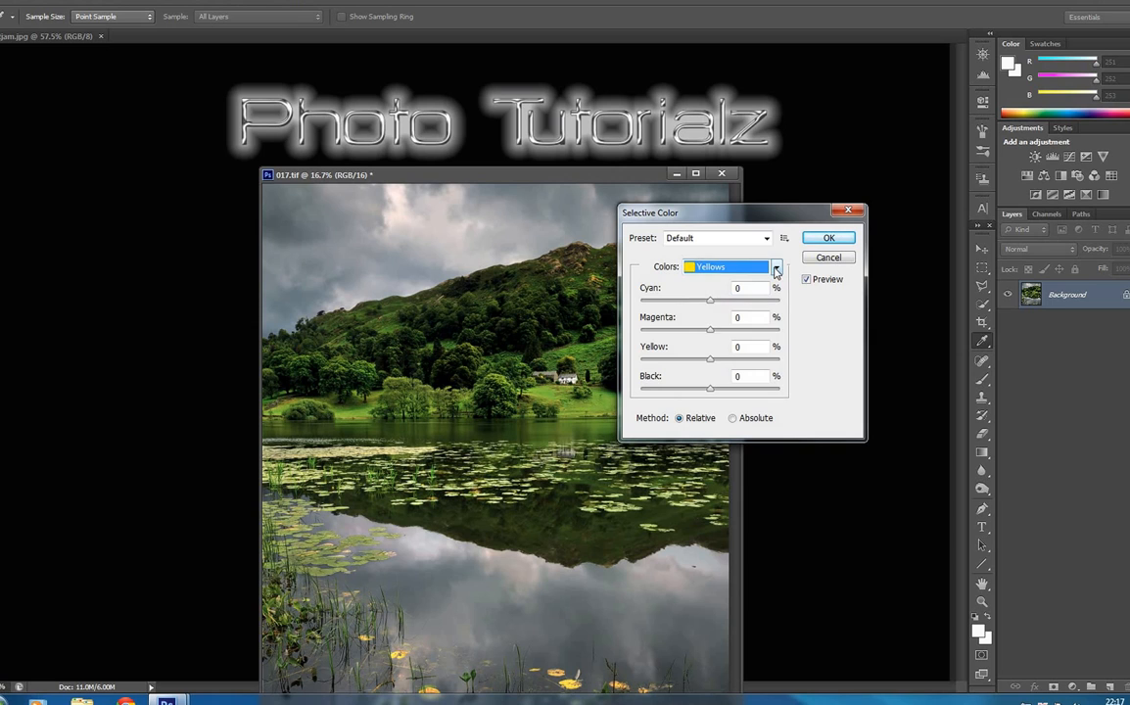
pyautogui.click(775, 271)
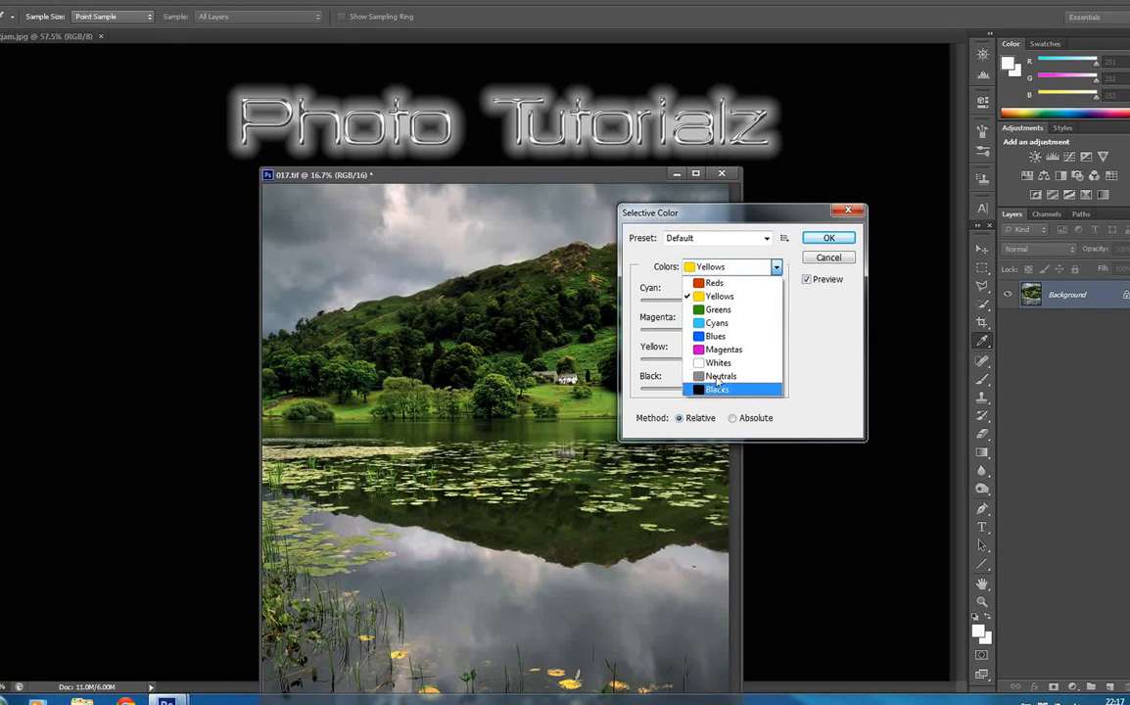
pyautogui.click(822, 258)
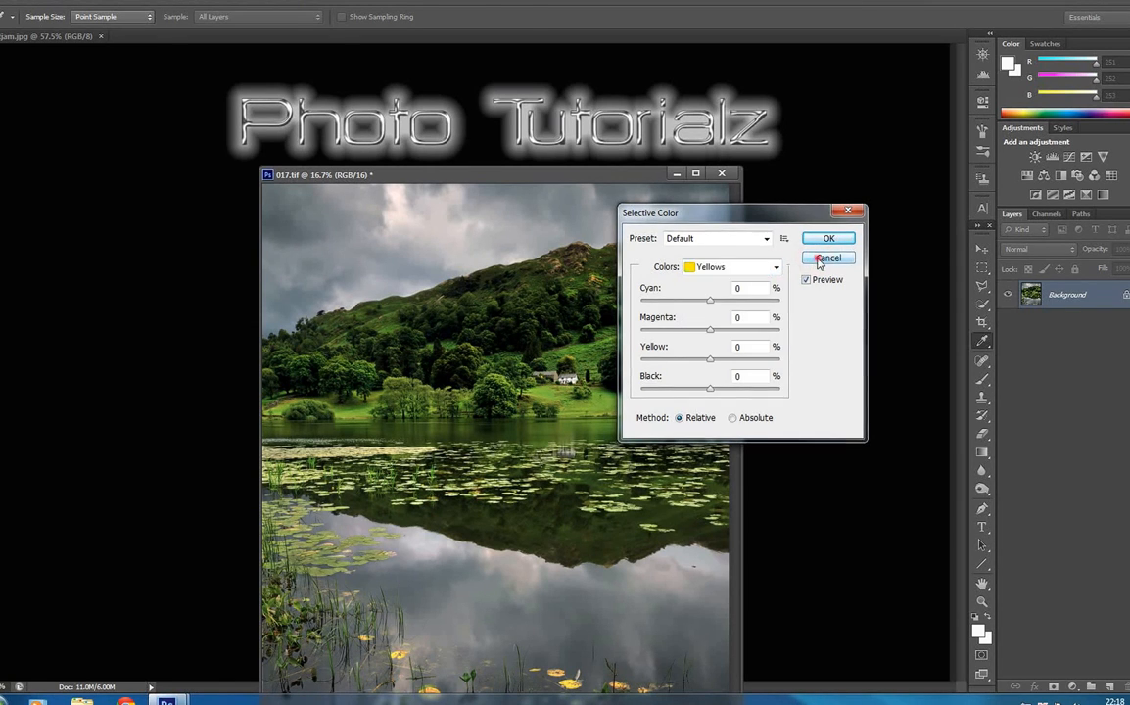